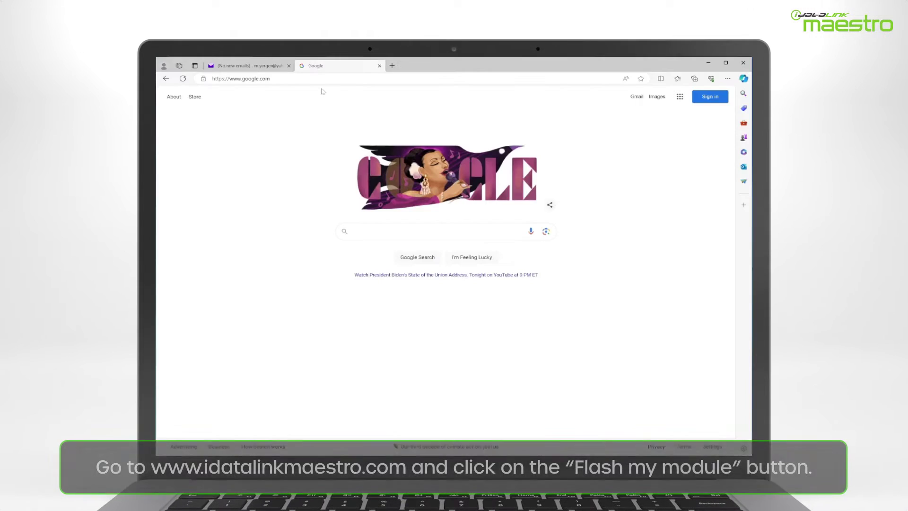
Load idatalinkmaestro.com in Edge by typing idatalinkmaestro in the address bar.
click(322, 80)
text(idatalinkmaestro)
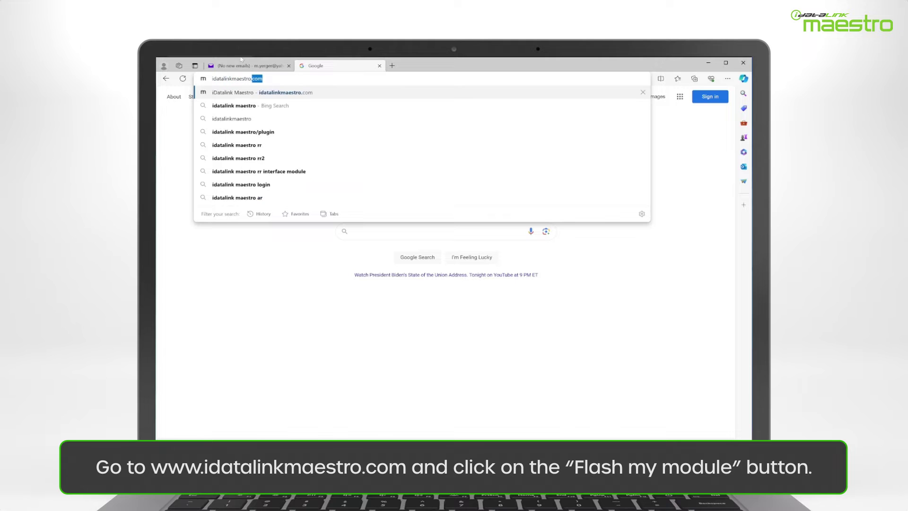
key(Return)
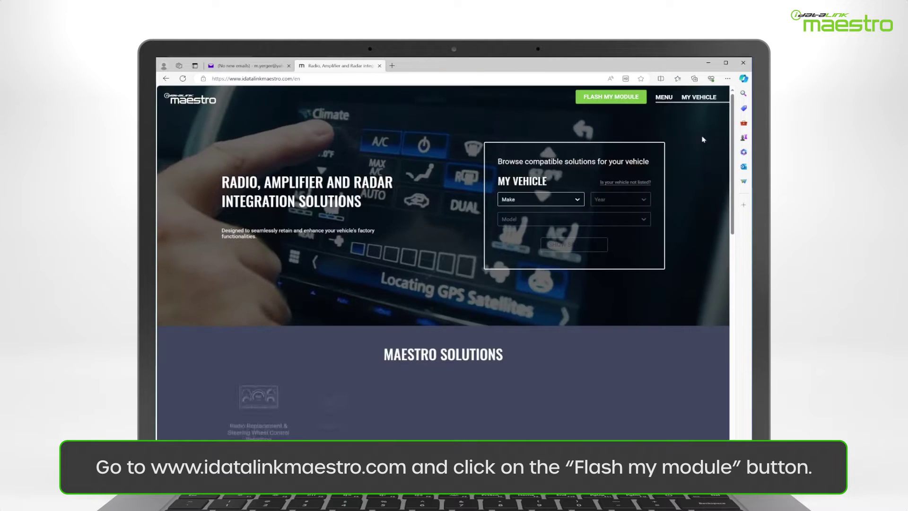
Choose Flash My Module and follow 'Get it now.' to weblinkupdater.com.
click(630, 96)
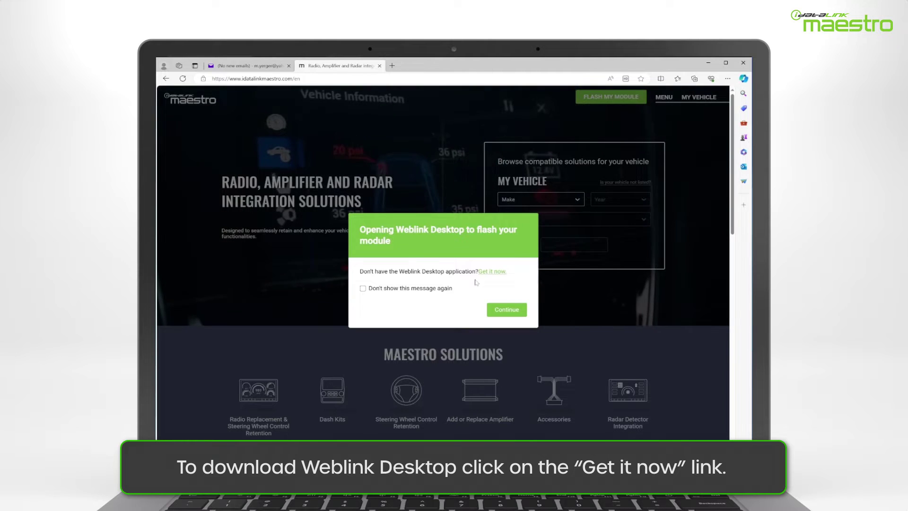
click(487, 273)
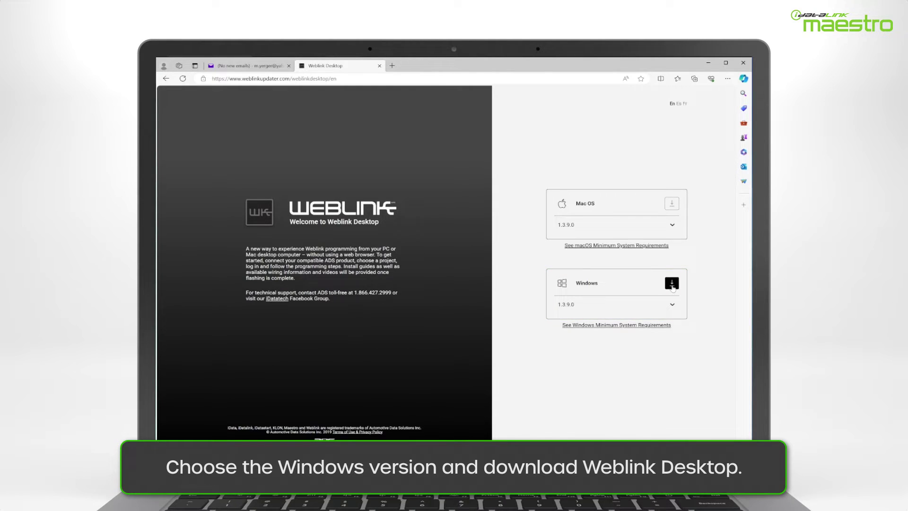
Download WeblinkDesktop-1.3.9.0-setup-x86.exe from the Windows card.
click(672, 284)
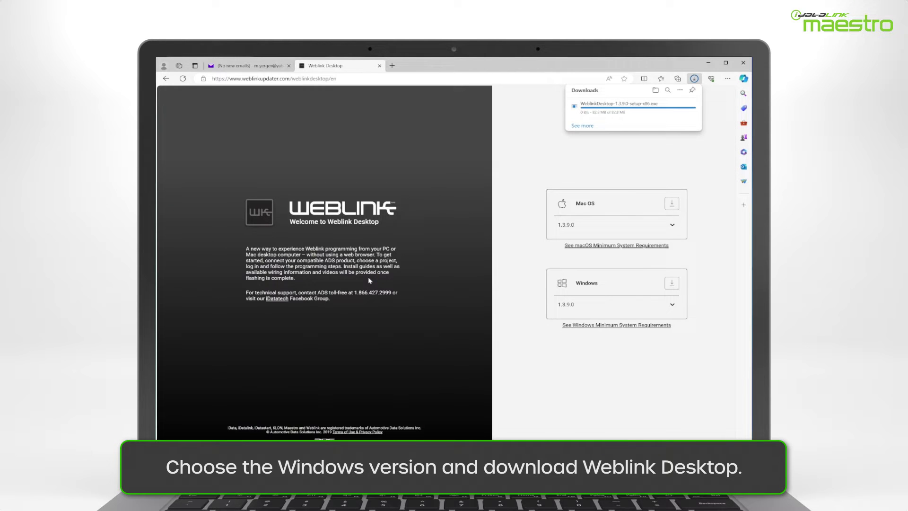
mouse_move(625, 119)
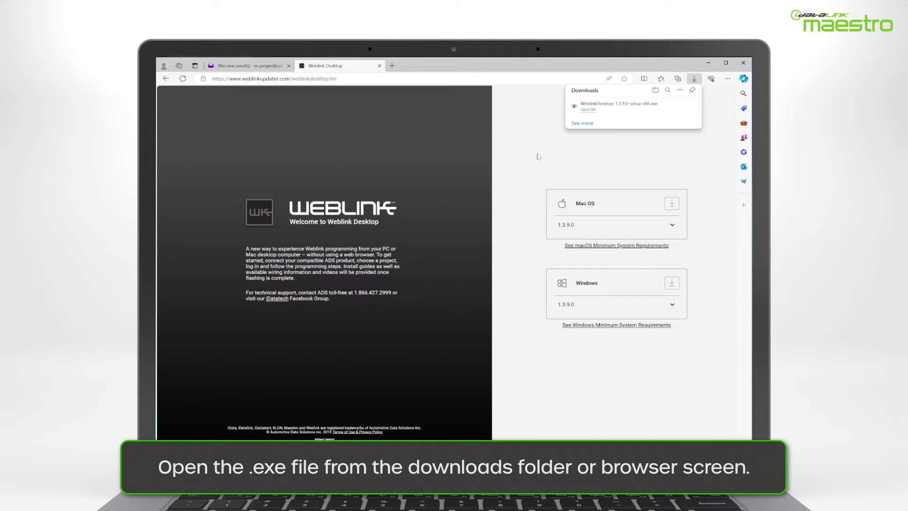
Run the 1.3.9.0 setup, accept the licence, install to the default folder with drivers, then close.
click(589, 110)
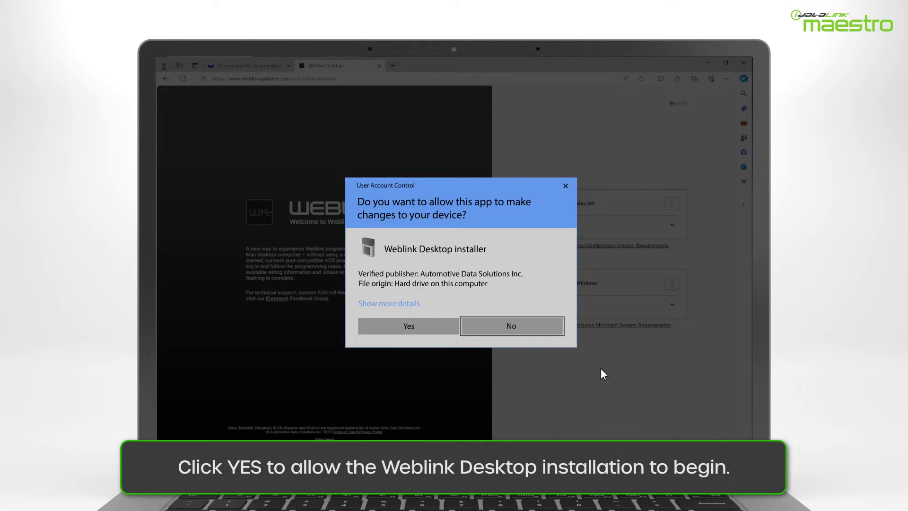
click(408, 326)
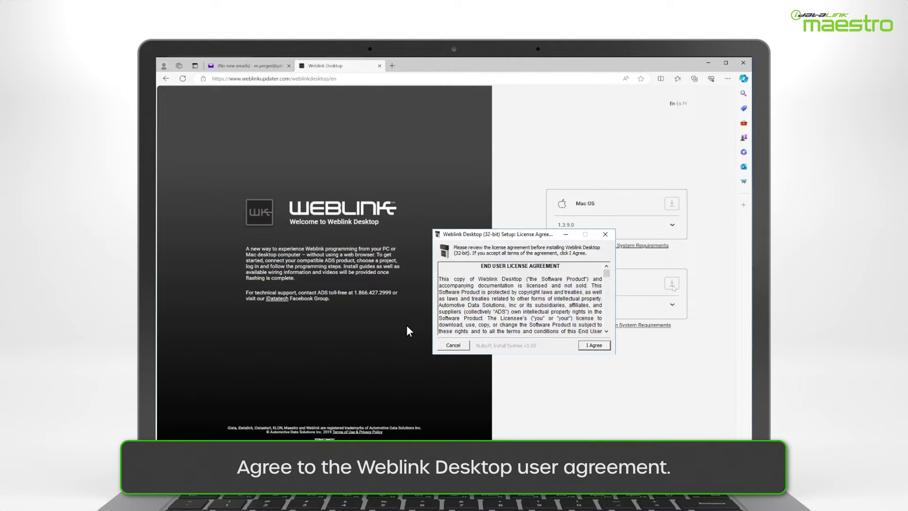
click(596, 344)
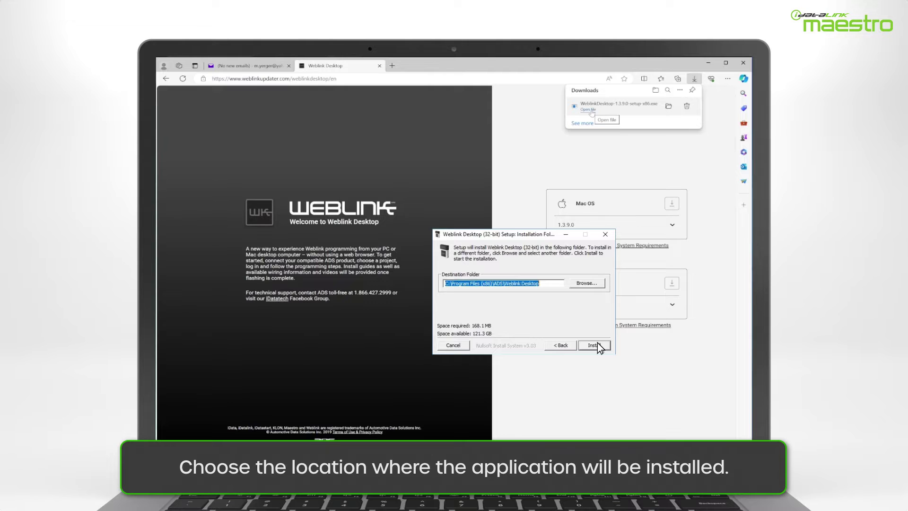
click(598, 343)
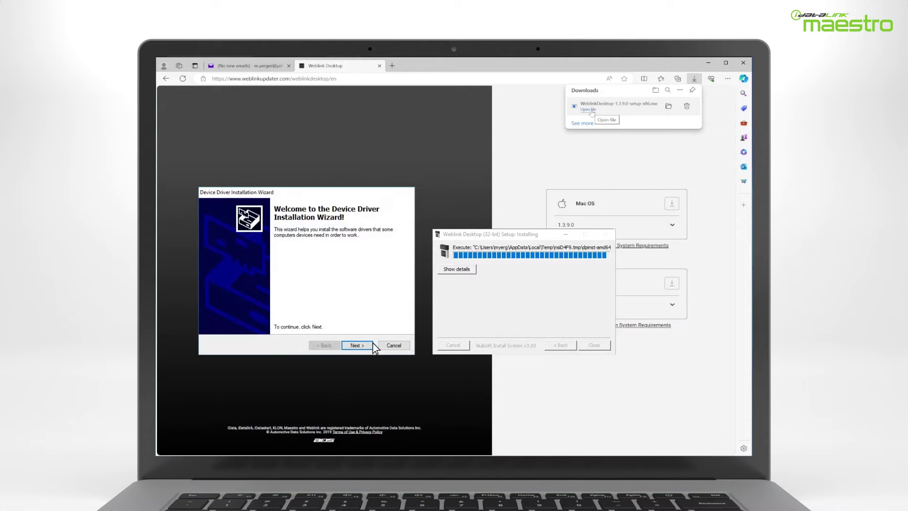
click(358, 345)
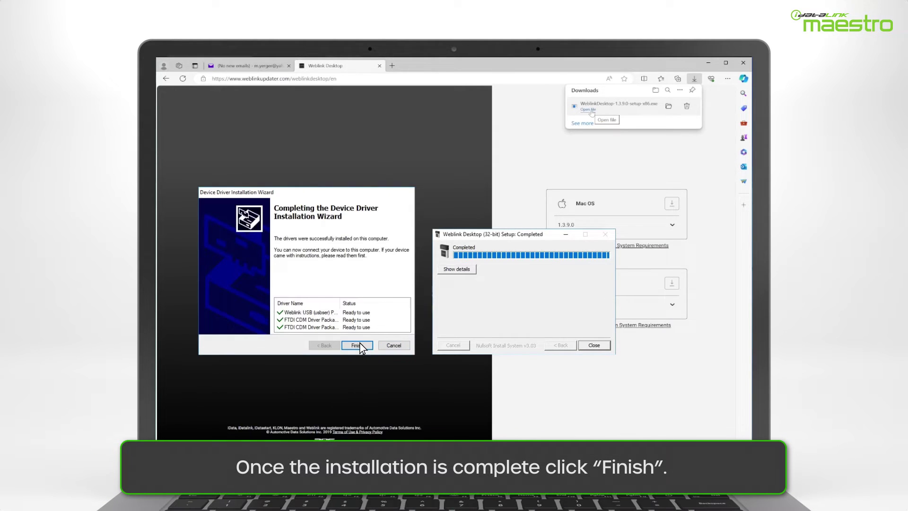
click(358, 345)
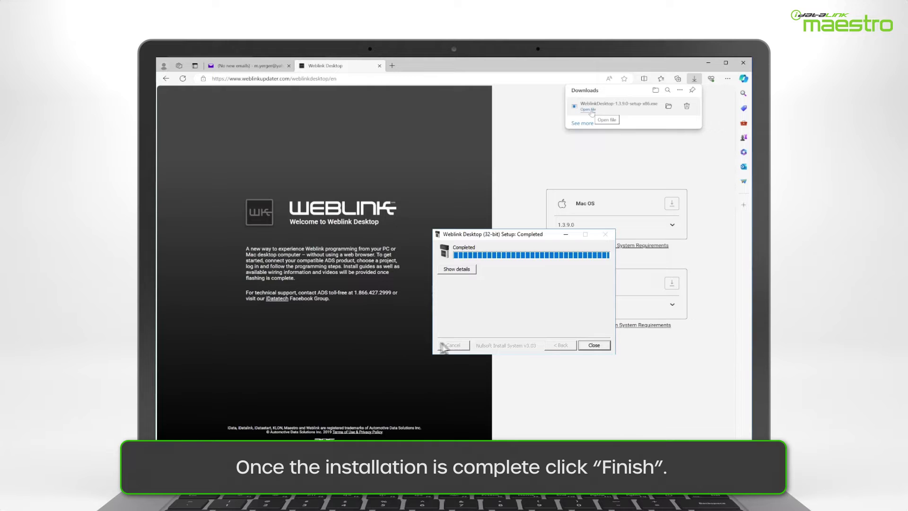
click(594, 345)
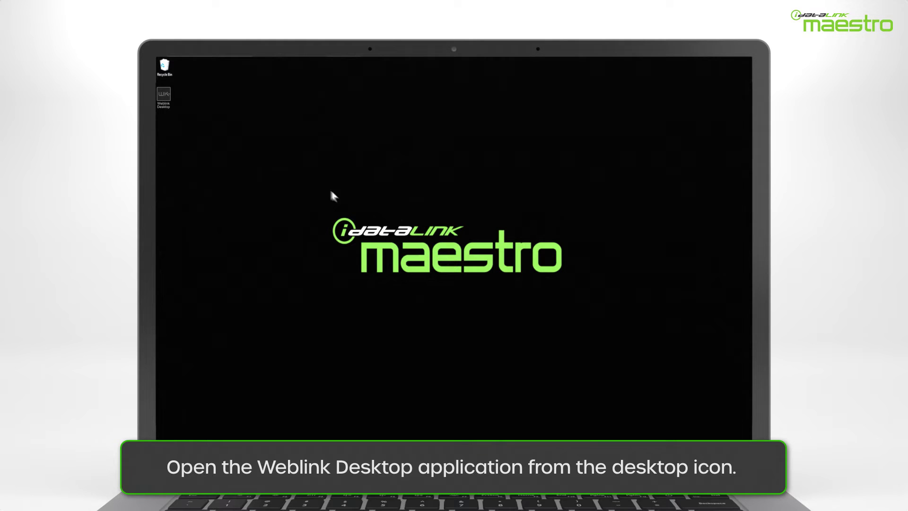
Start Weblink Desktop 1.3.9.0 from its desktop shortcut.
double_click(164, 95)
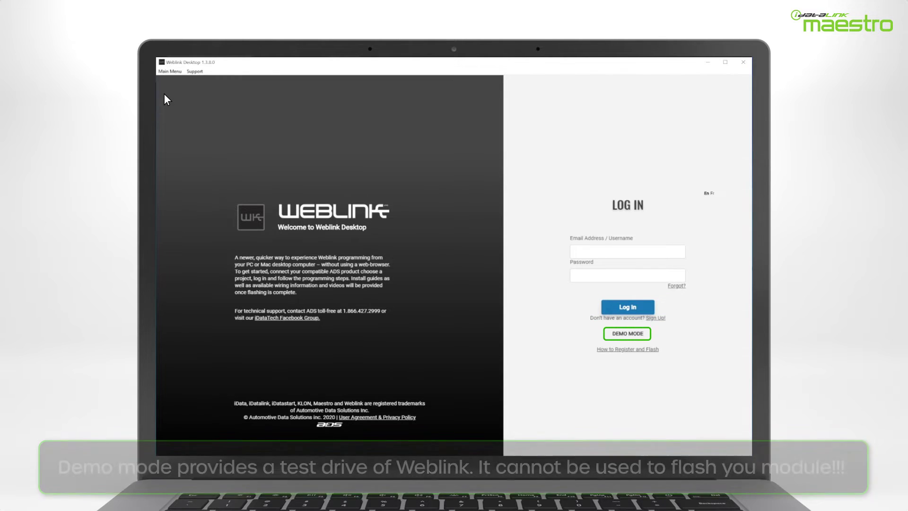
click(638, 335)
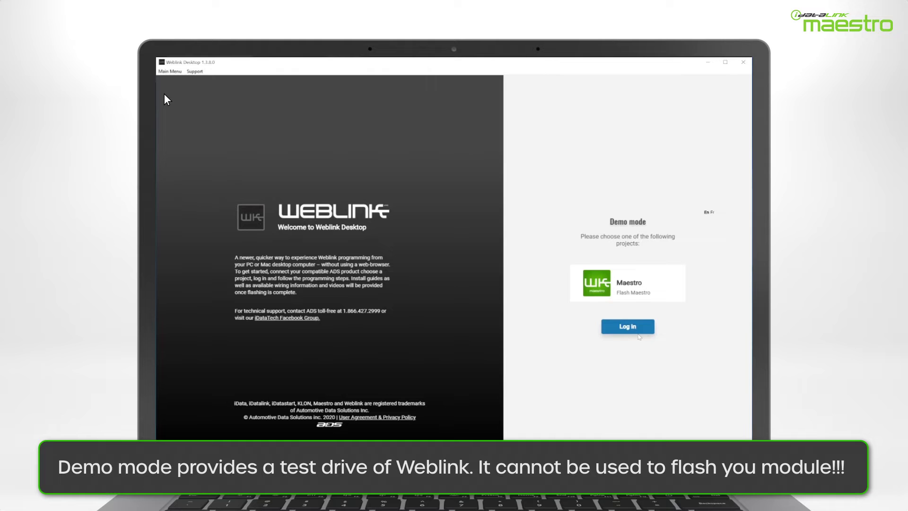
click(624, 292)
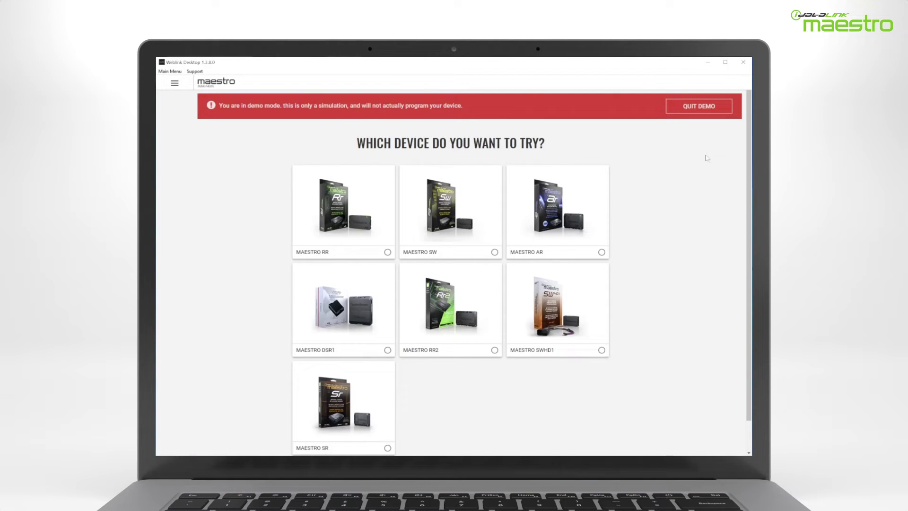
click(708, 111)
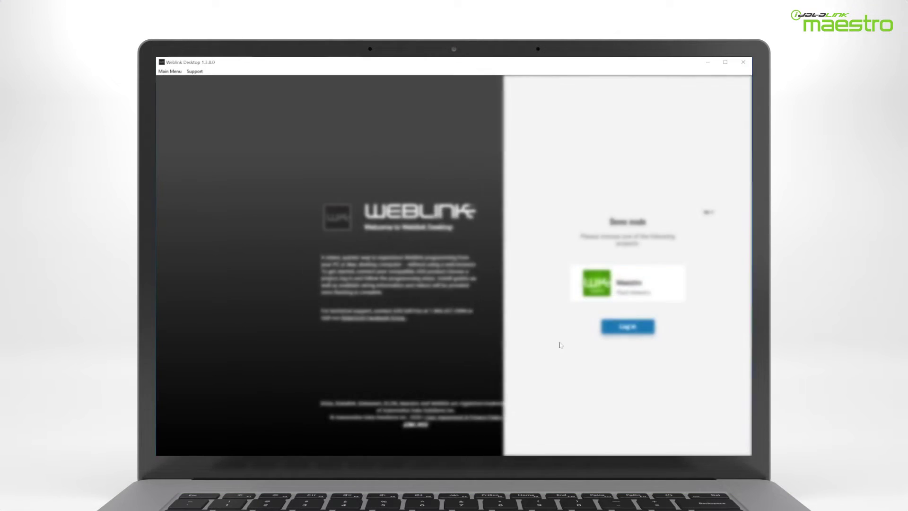
click(614, 331)
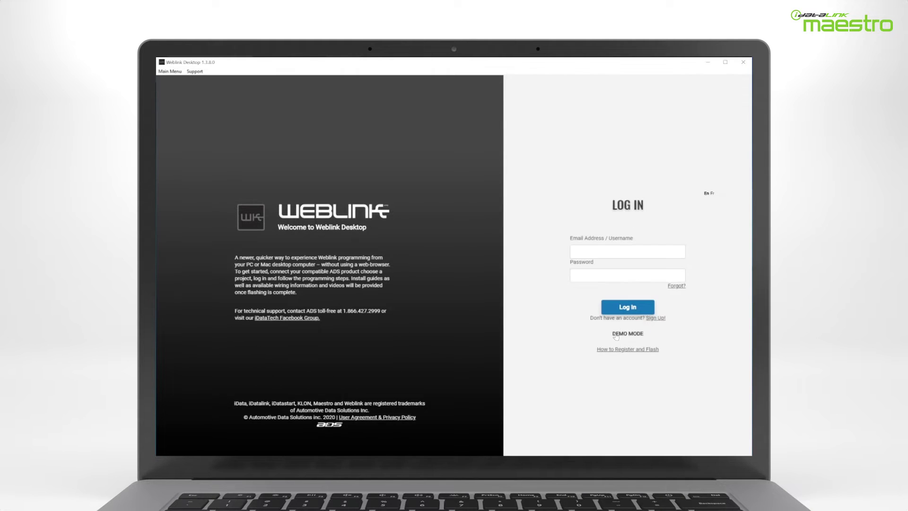
Register a new Weblink account through the Sign Up! link.
click(658, 319)
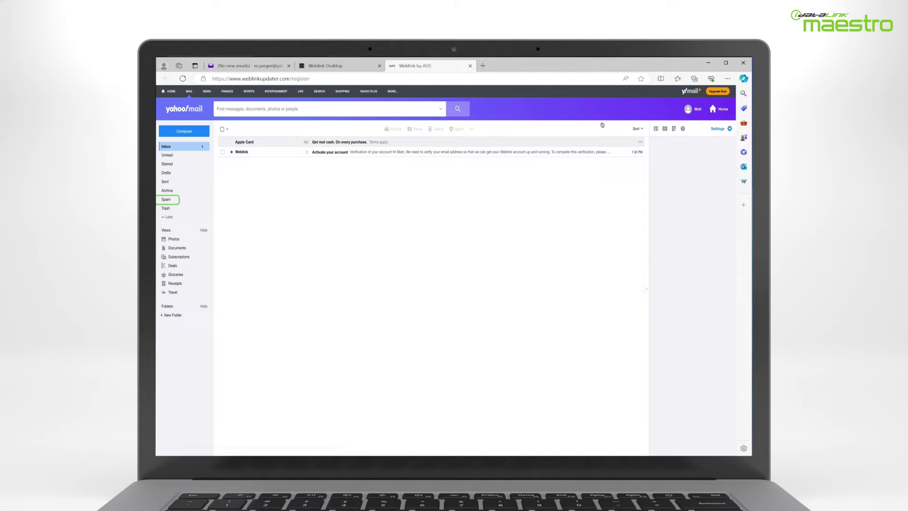
Confirm the address from the 'Activate your account' email and return to Weblink Desktop.
click(377, 153)
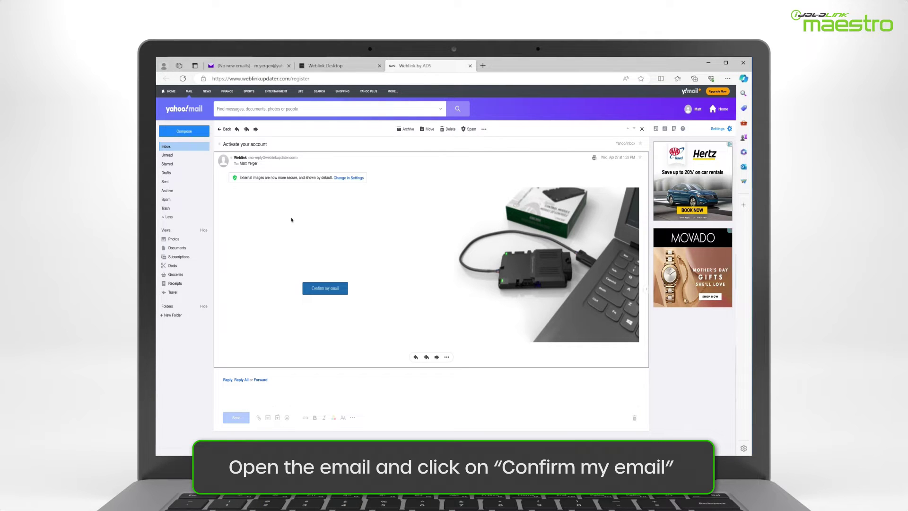
click(291, 220)
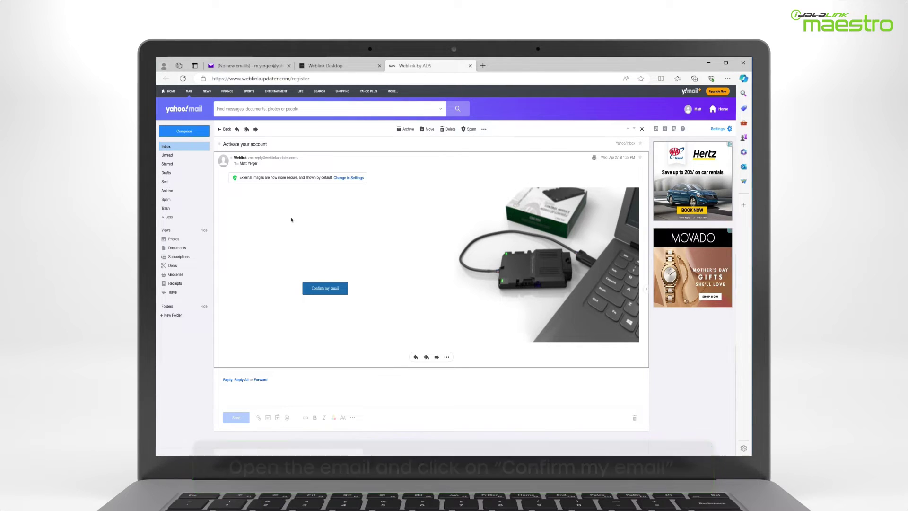
click(333, 291)
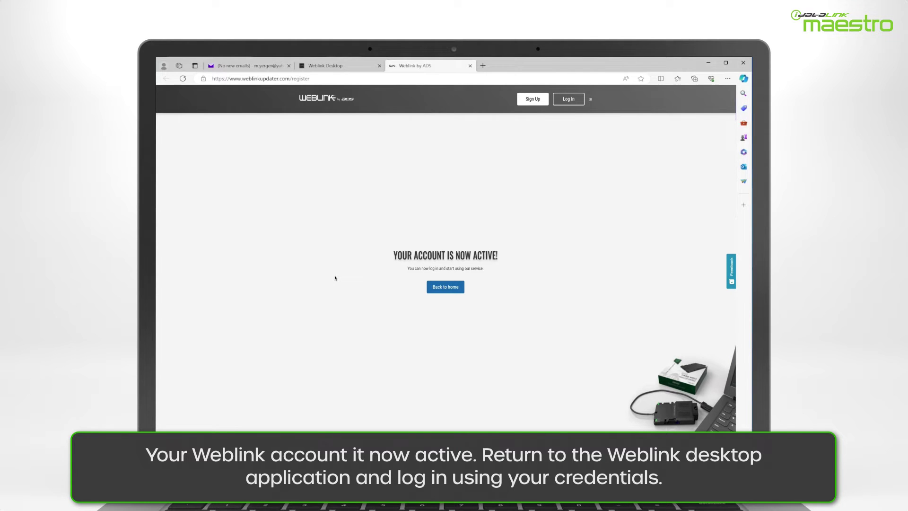
key(alt+Tab)
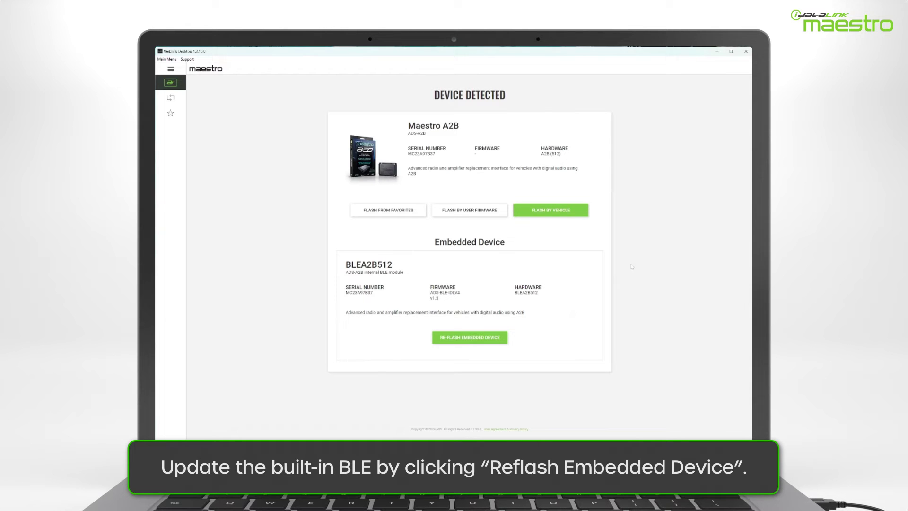
Re-flash the embedded BLEA2B512 module, then redetect the Maestro A2B.
click(490, 338)
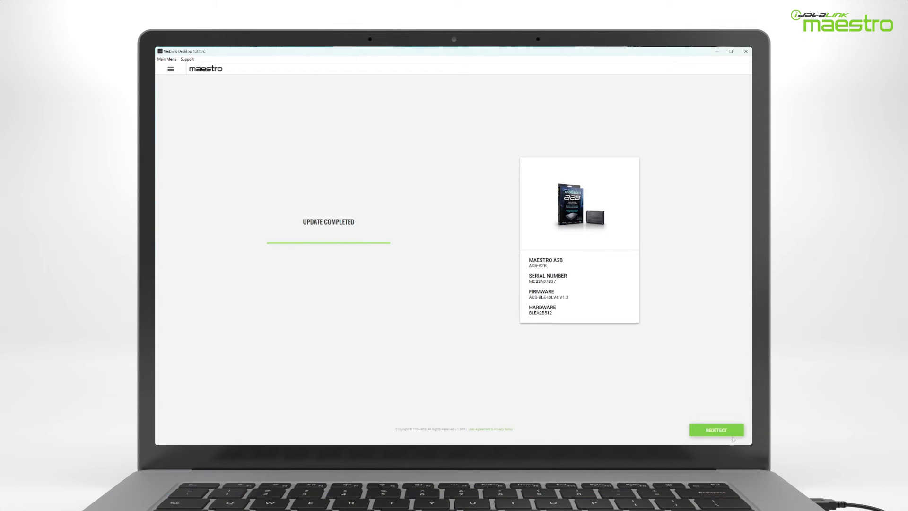
click(716, 429)
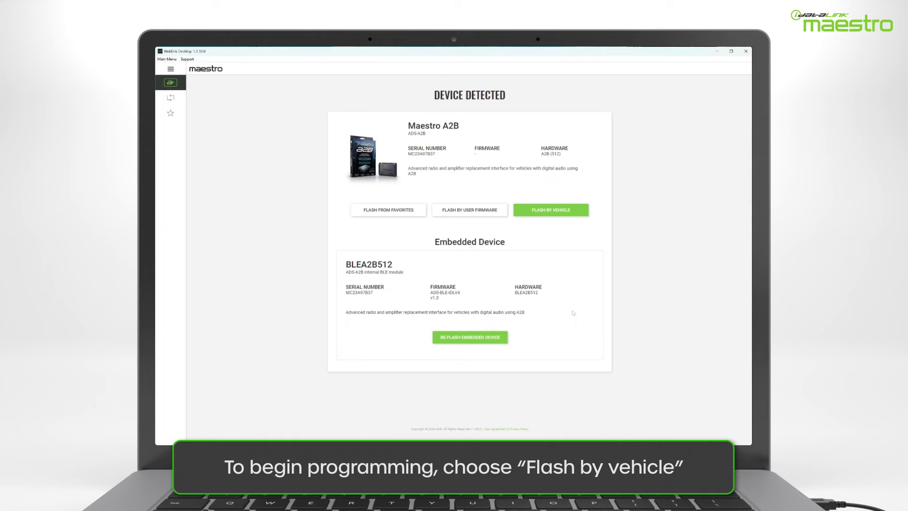
Flash by vehicle with year 2022, make Ford and model Bronco.
click(549, 216)
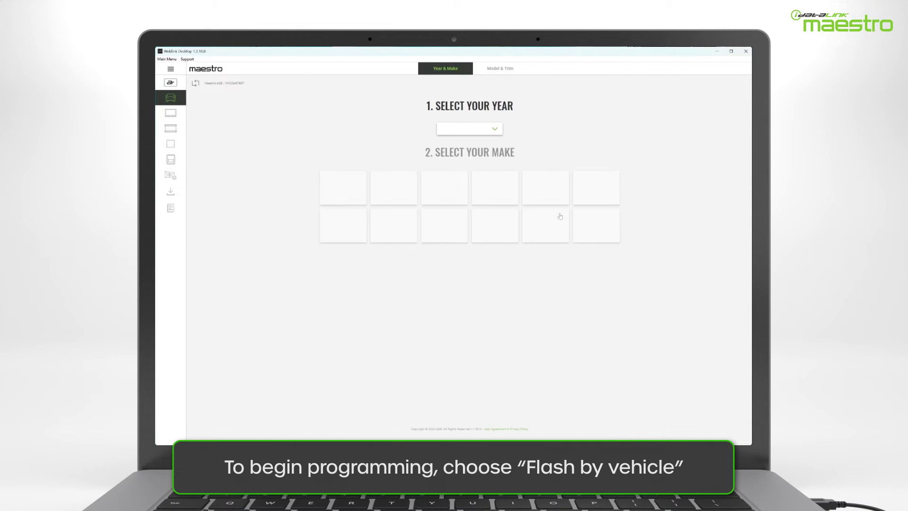
click(487, 130)
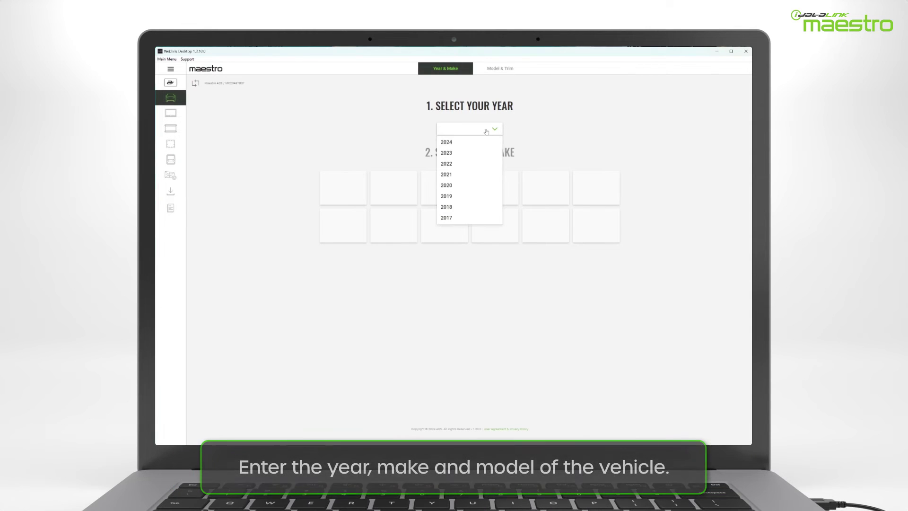
click(473, 165)
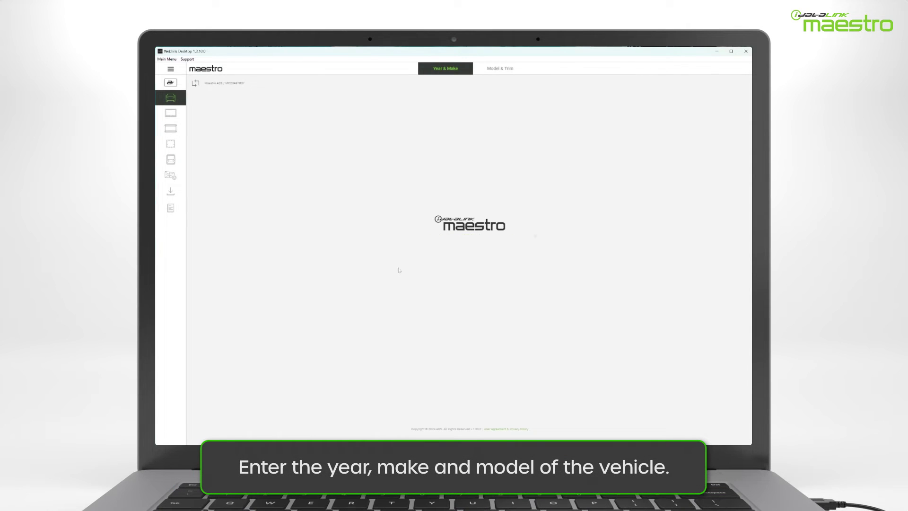
click(487, 204)
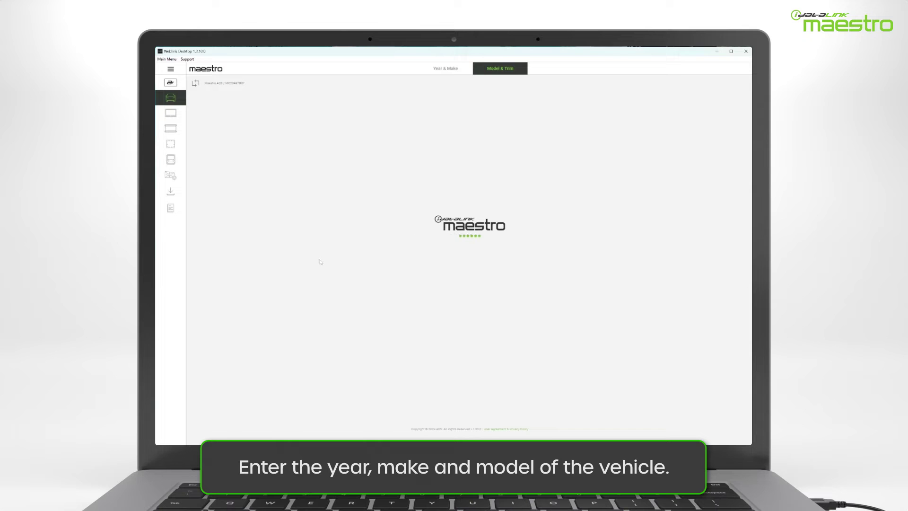
click(425, 150)
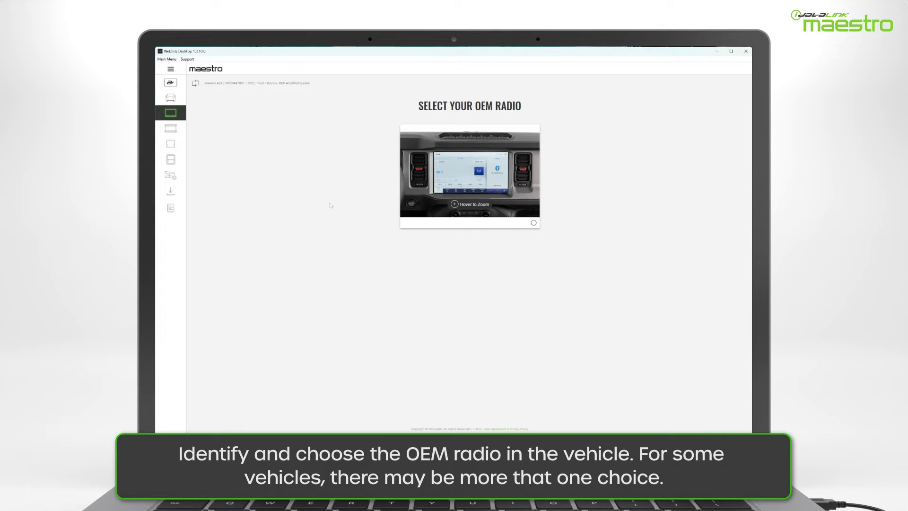
Select the factory OEM radio, then the universal ALL brand with the All DSP amplifier.
click(534, 222)
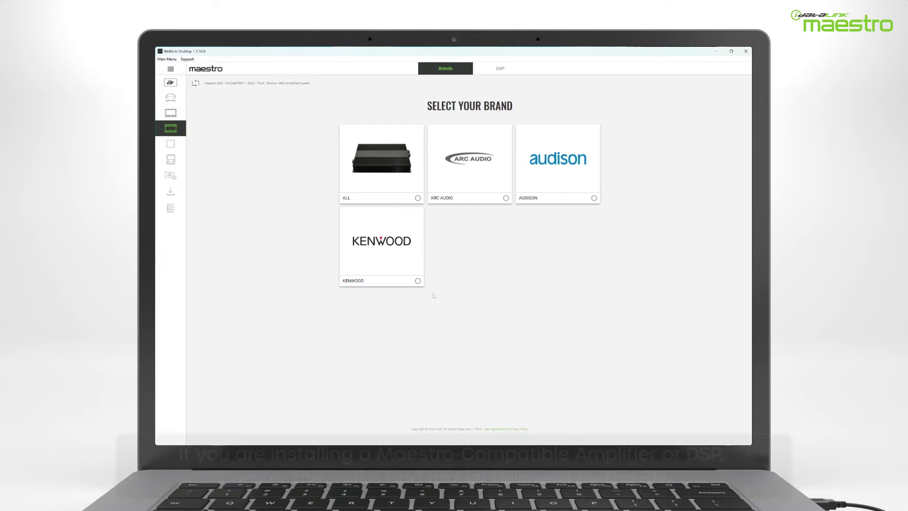
click(506, 201)
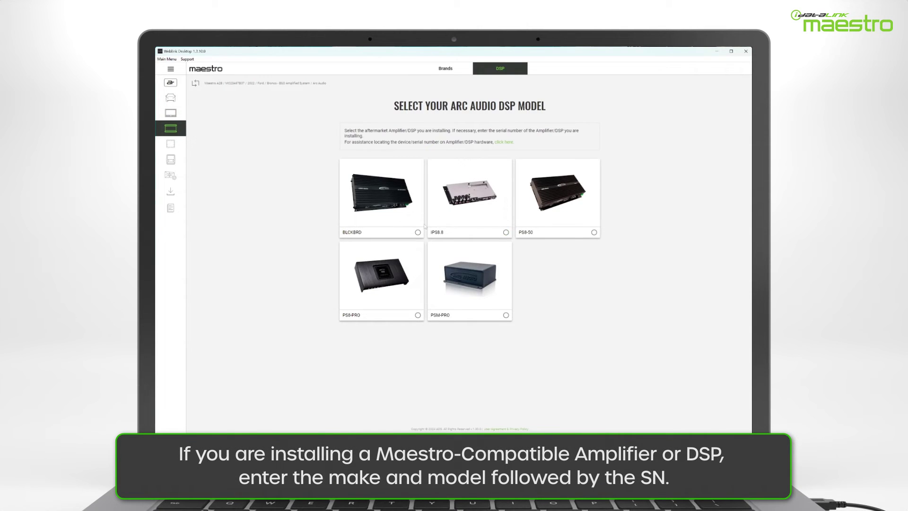
click(418, 232)
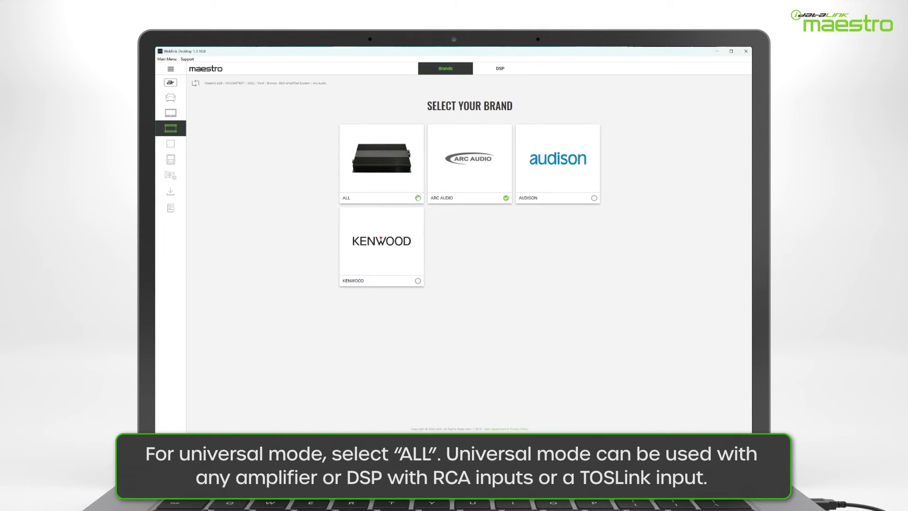
click(418, 199)
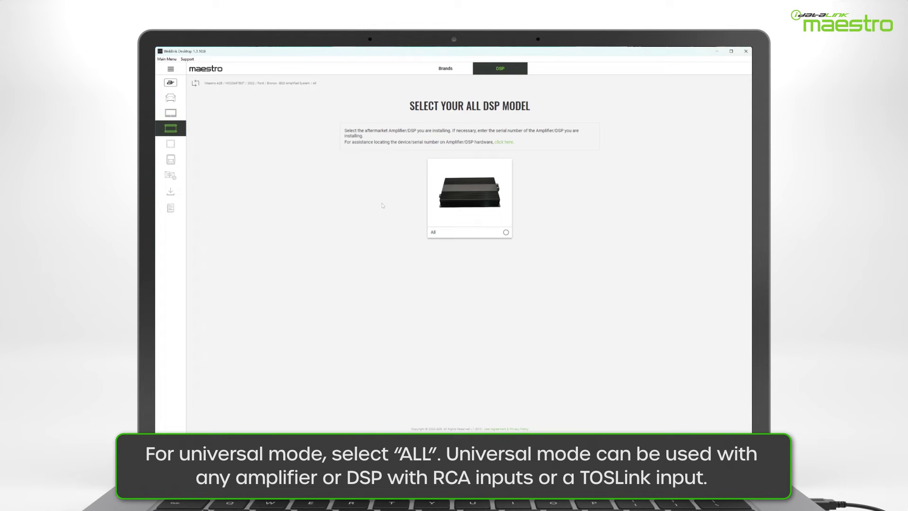
click(505, 233)
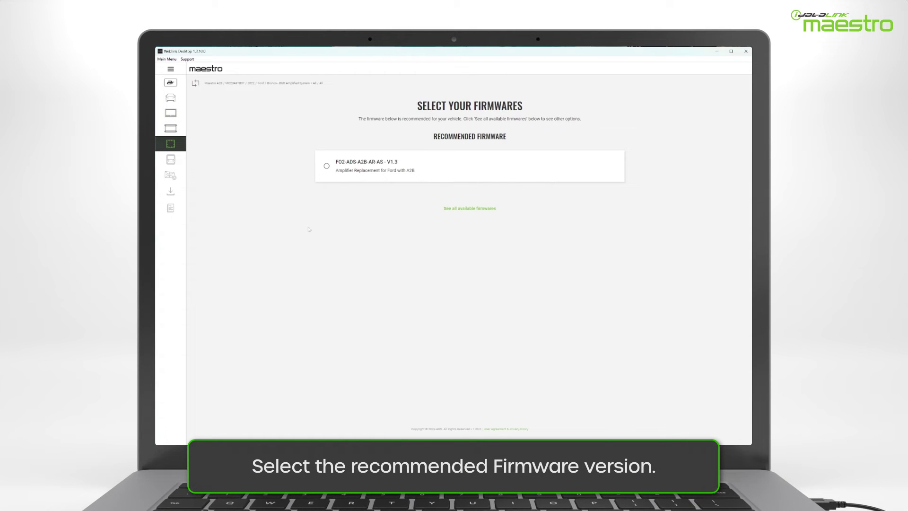
Choose firmware F02-ADS-A2B-AR-AS V1.3, accept the AF05 harness, and assign the radio's Bass control to Subwoofer Volume.
click(326, 166)
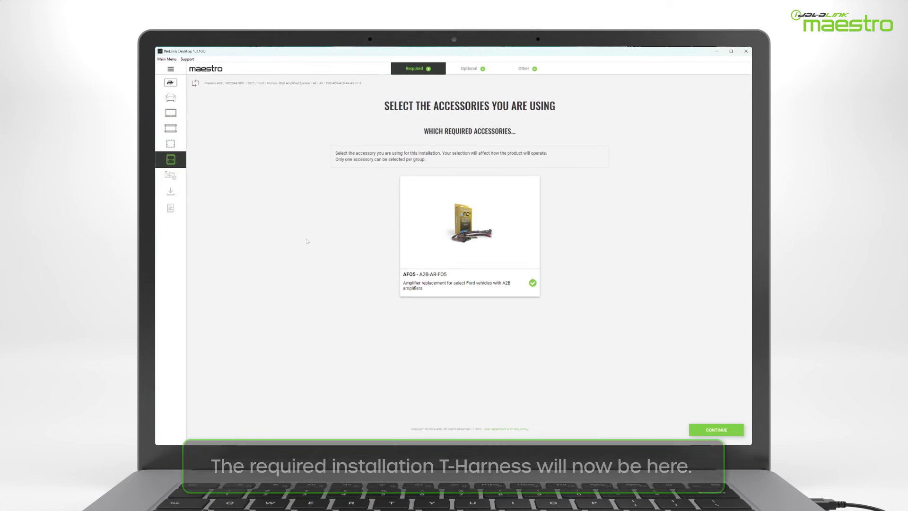
click(715, 431)
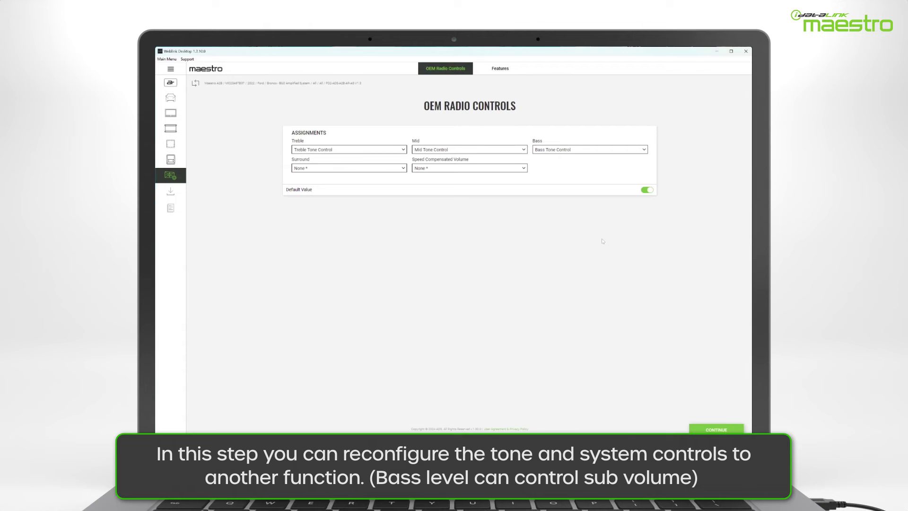
click(643, 150)
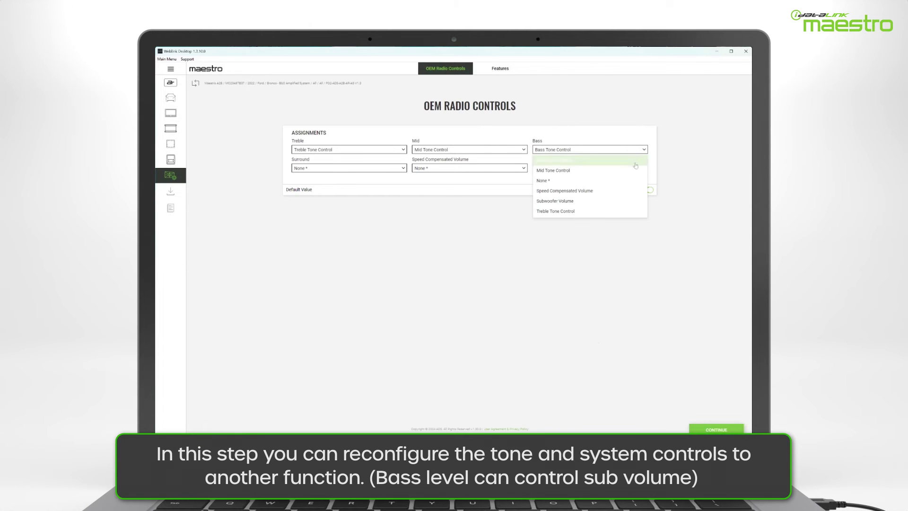
click(620, 201)
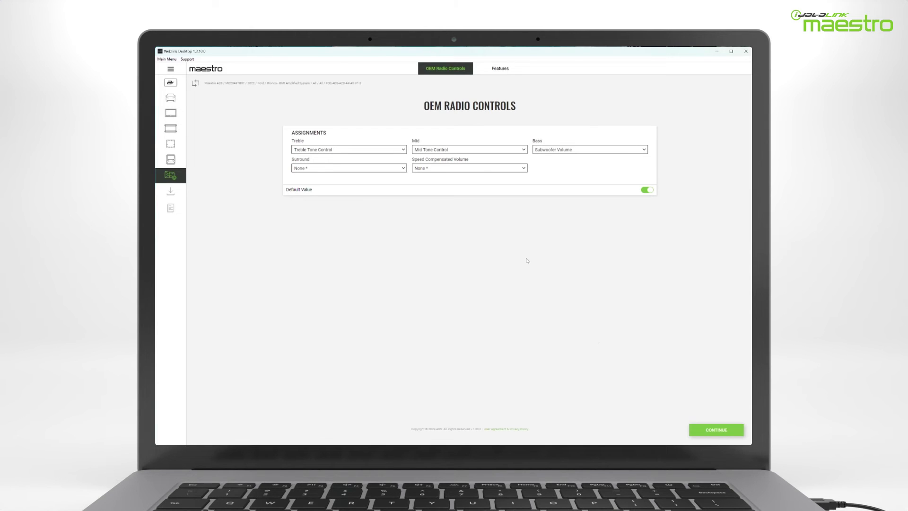
click(715, 429)
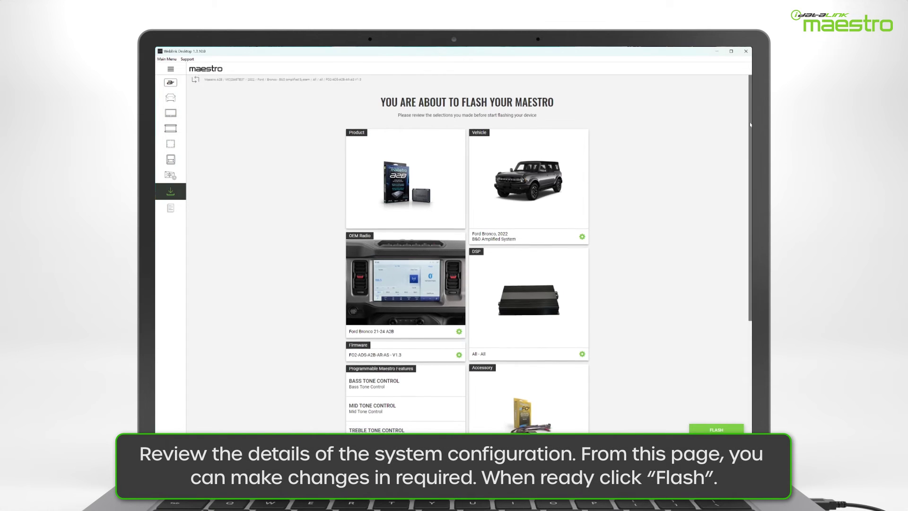
Flash the Maestro A2B with the 2022 Bronco configuration, then open its install guide PDF.
drag(746, 121, 705, 293)
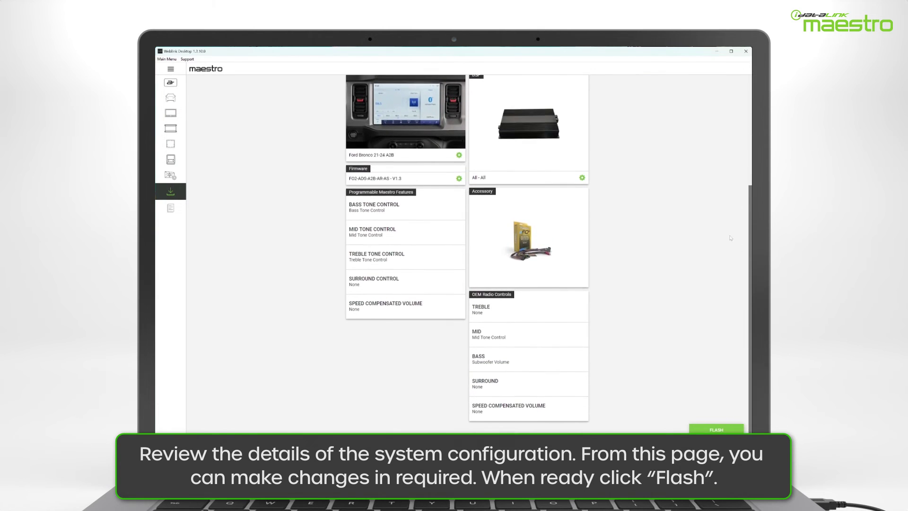
click(709, 429)
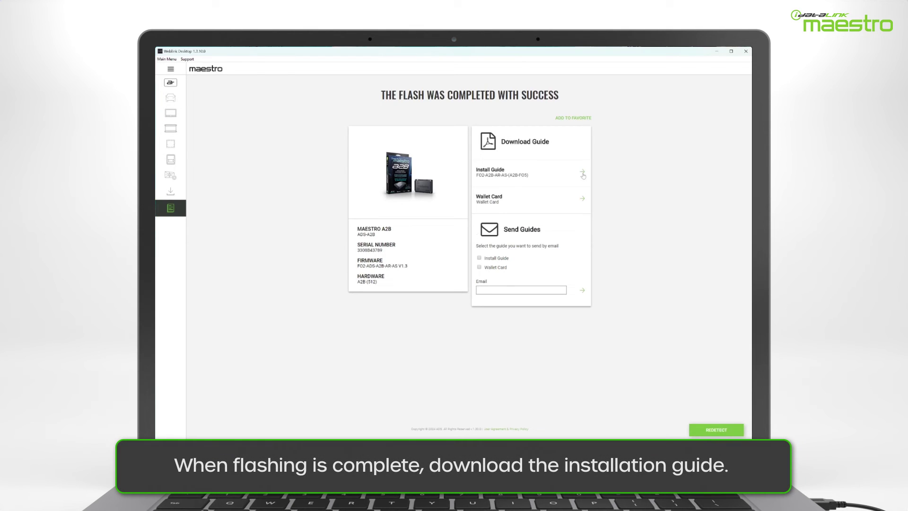
click(583, 173)
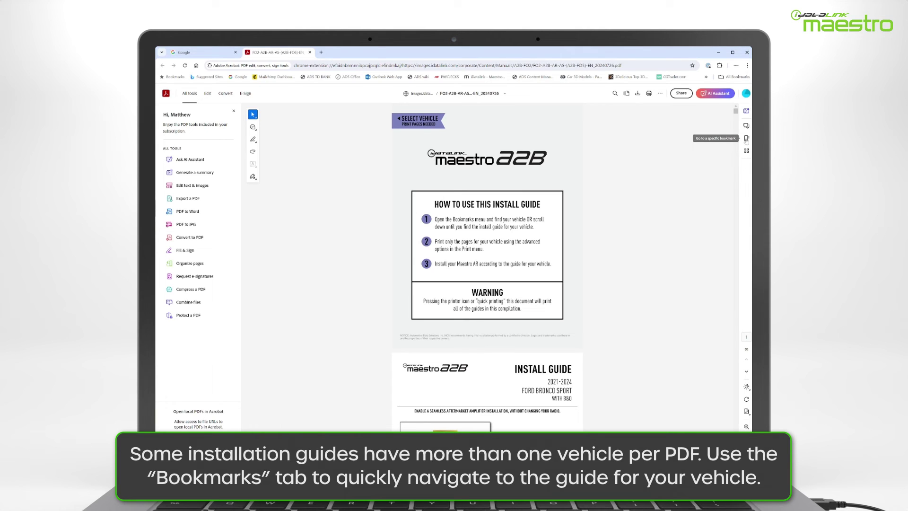
Jump via the PDF bookmarks to FO2-A2B-AR-AS > Ford Bronco with B&O 2021-2024 and scroll toward the wiring diagram.
click(746, 140)
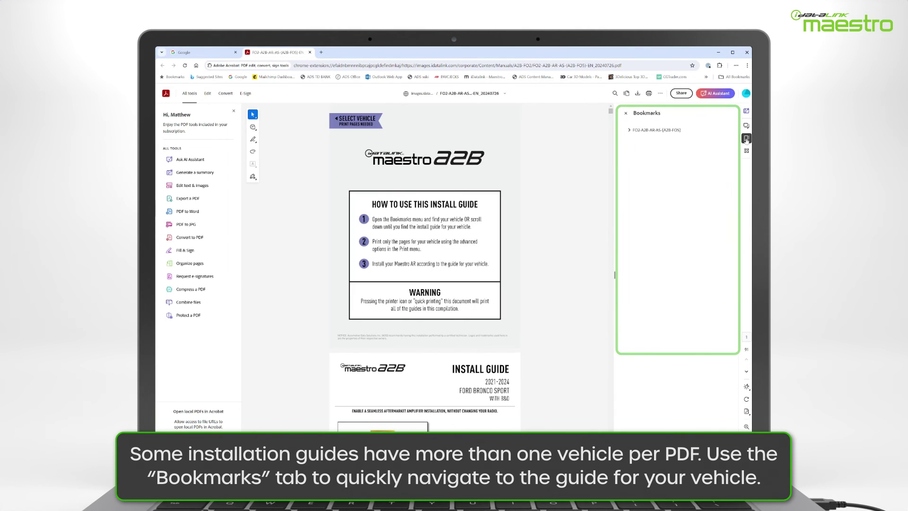
click(629, 131)
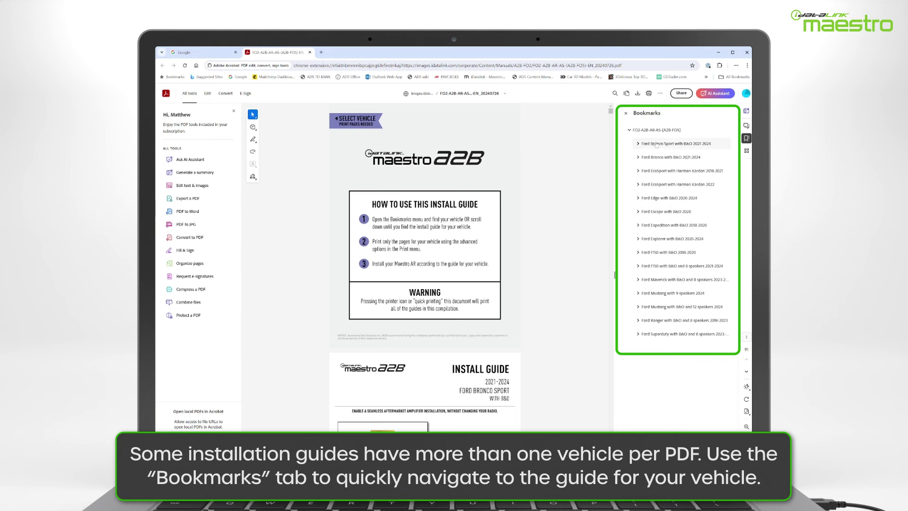
click(665, 158)
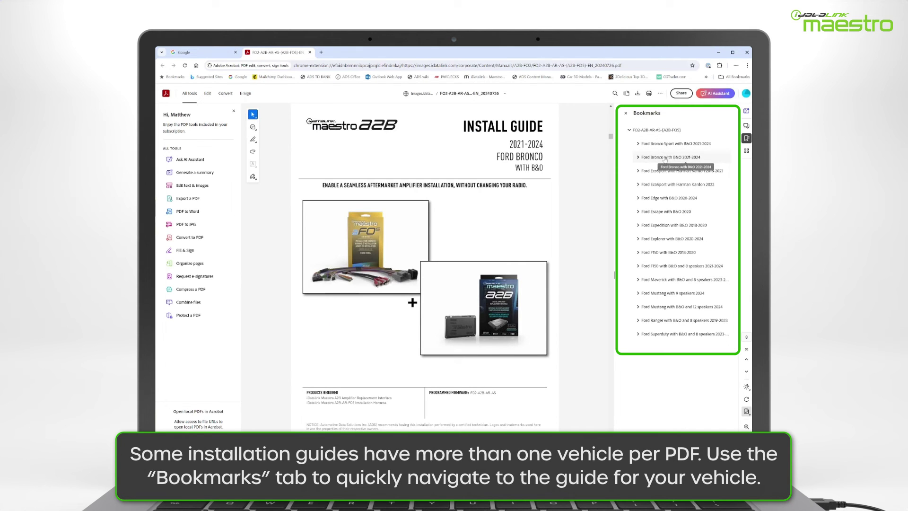
scroll(612, 143, down, 5)
drag(611, 143, 612, 152)
scroll(611, 153, up, 3)
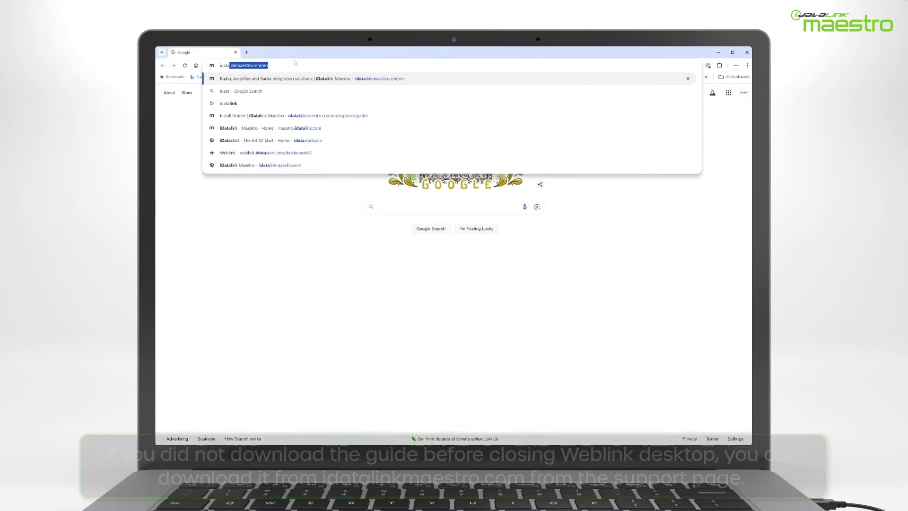
Go to idatalinkmaestro.com's Support > Guides page and pick the Amplifier Replacement project.
key(Return)
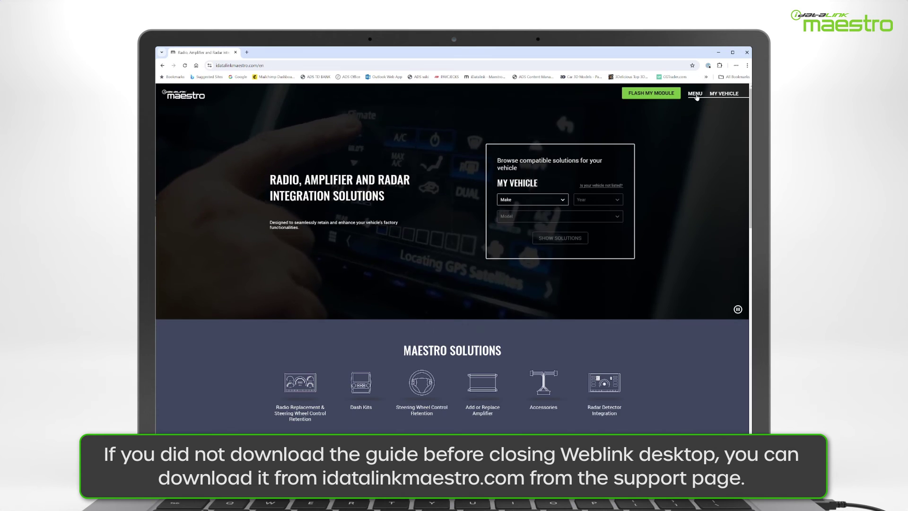
click(696, 94)
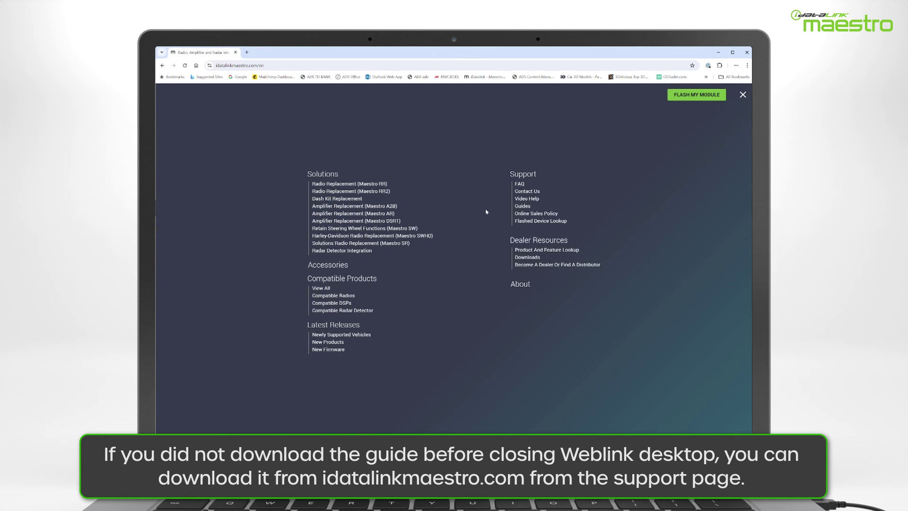
click(522, 206)
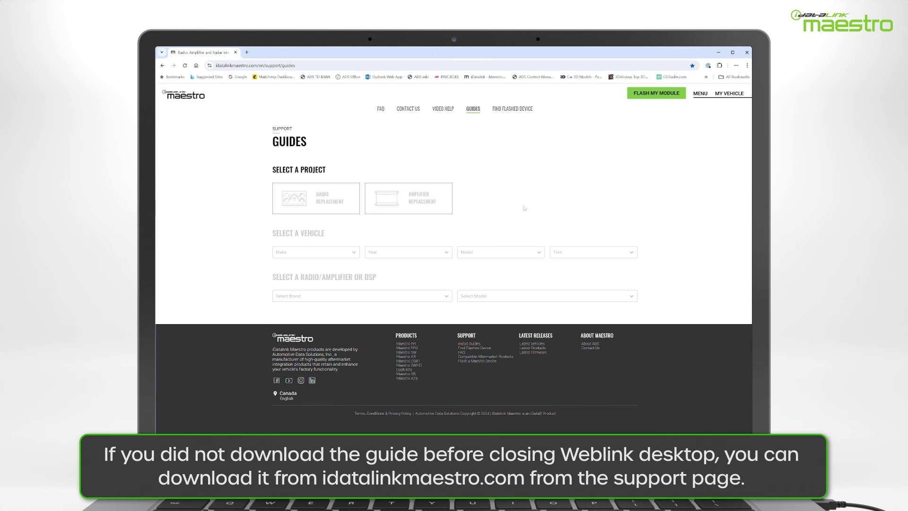
click(444, 211)
Select the vehicle: Ford, 2022, Bronco, B&O Amplified System.
click(351, 252)
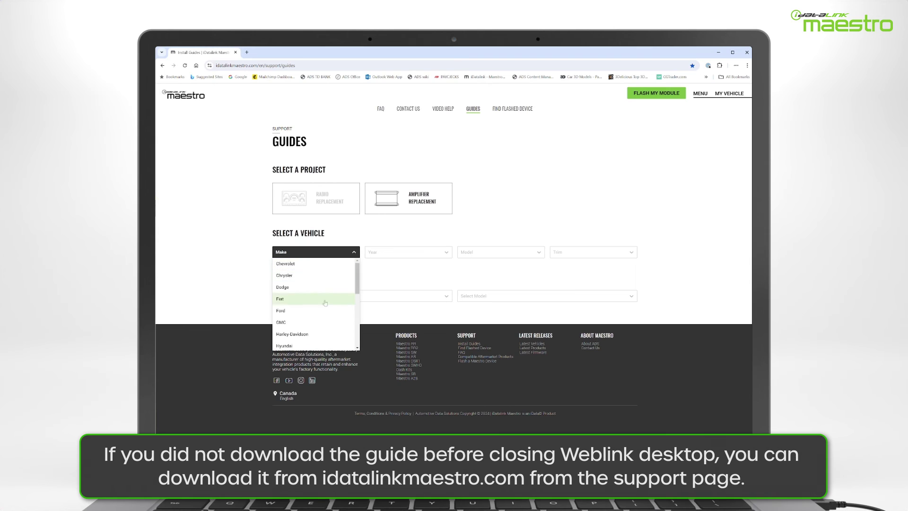
click(291, 310)
click(404, 255)
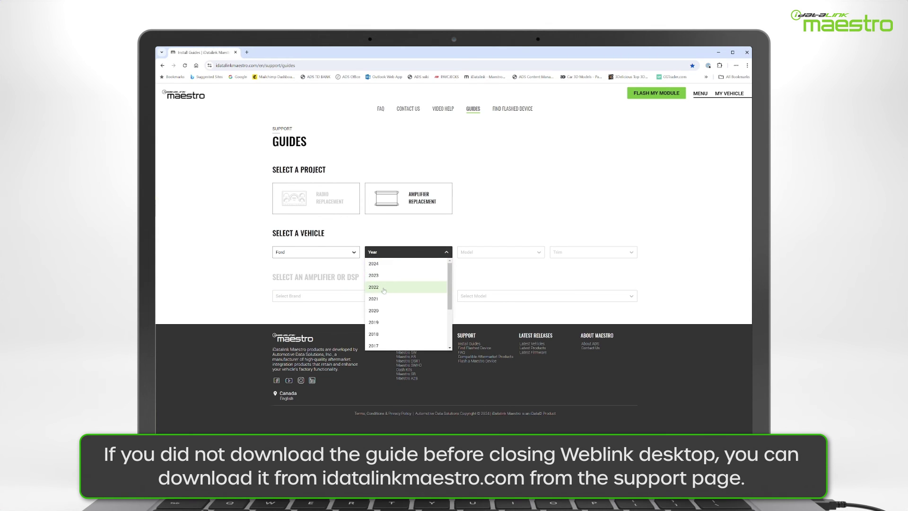
click(393, 286)
click(478, 252)
click(471, 264)
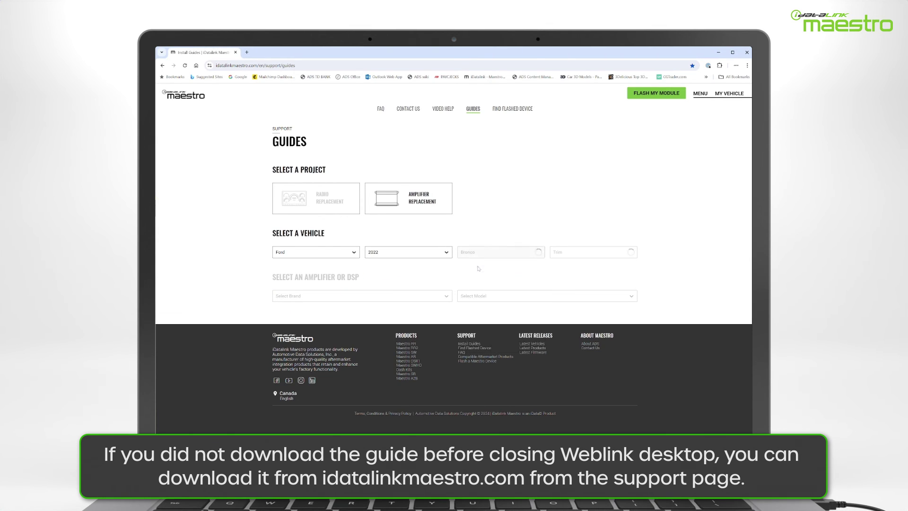
click(610, 253)
click(608, 262)
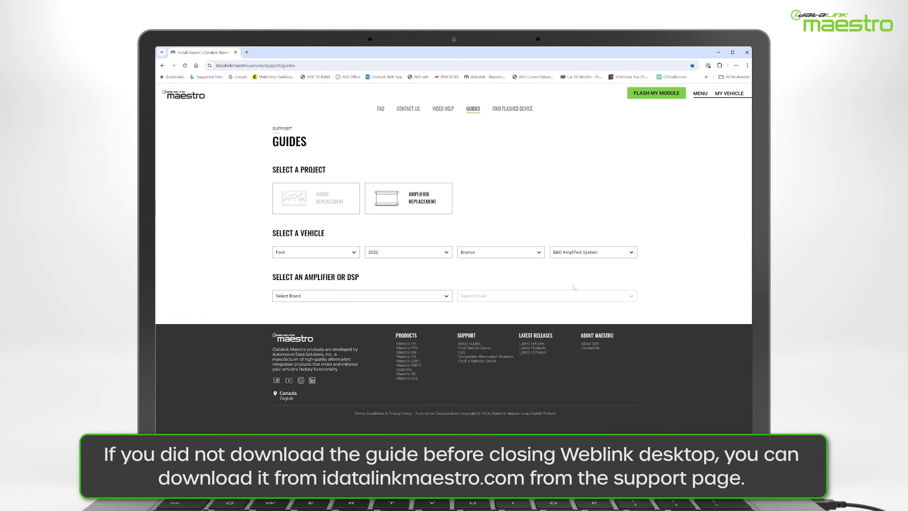
Set amplifier brand and model to All, then download the matching install guide.
click(426, 297)
click(412, 308)
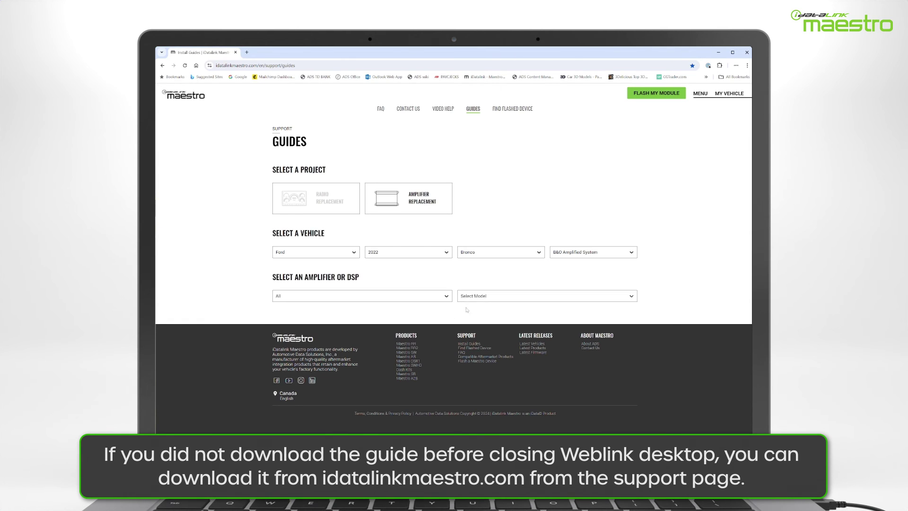
click(495, 307)
scroll(463, 318, down, 1)
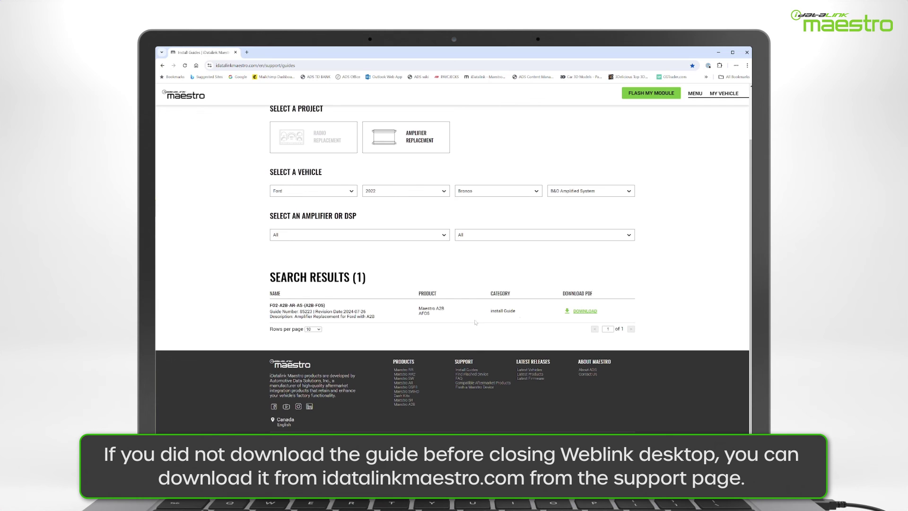
click(582, 314)
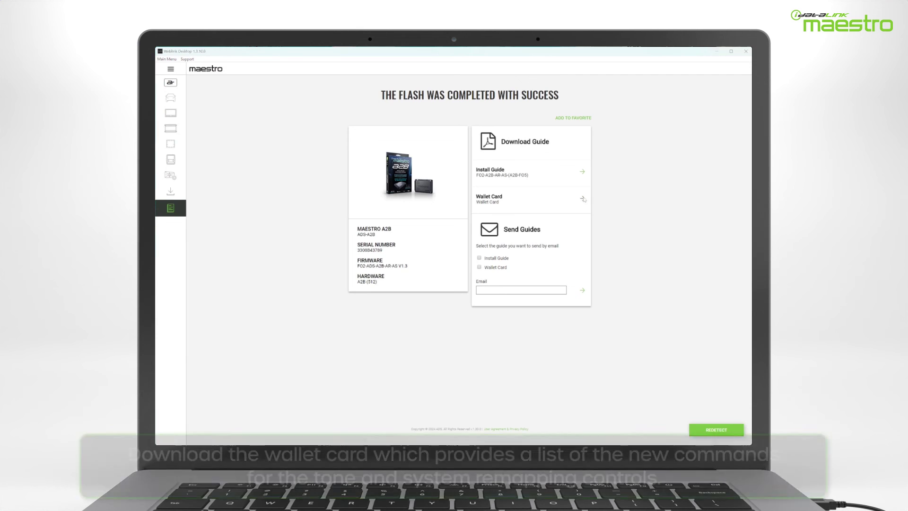
Open the 2022 Bronco B&O wallet card PDF in a new tab.
click(583, 199)
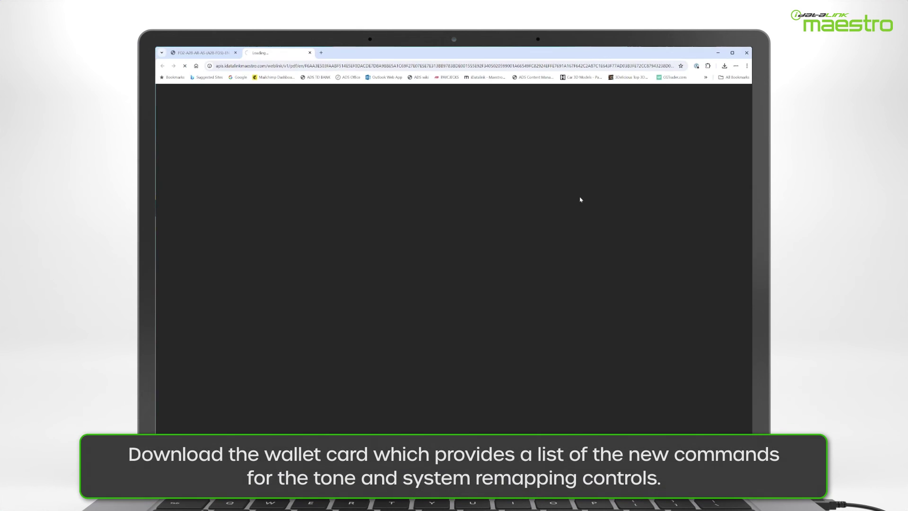